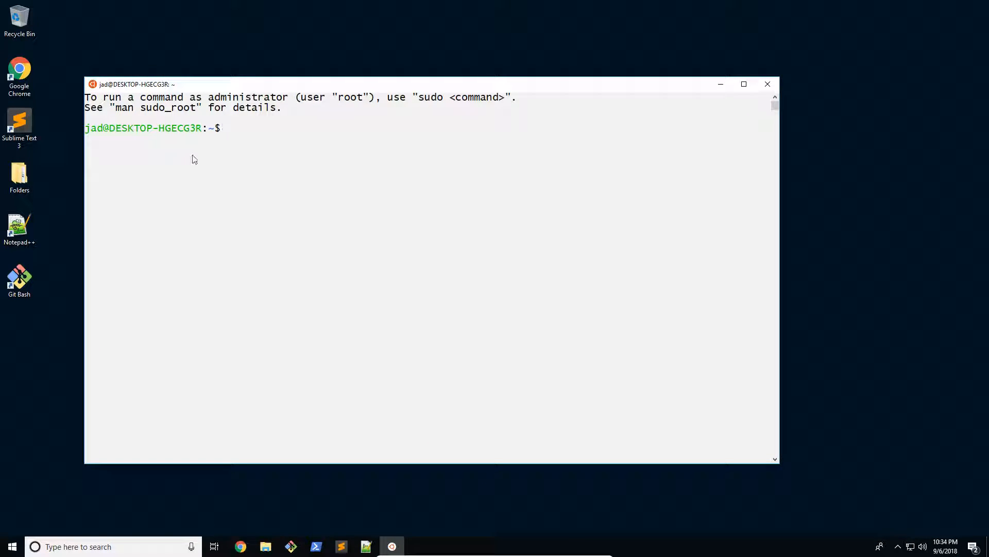
Open Git Bash beside the Ubuntu terminal to compare the two, and close both windows
double_click(25, 275)
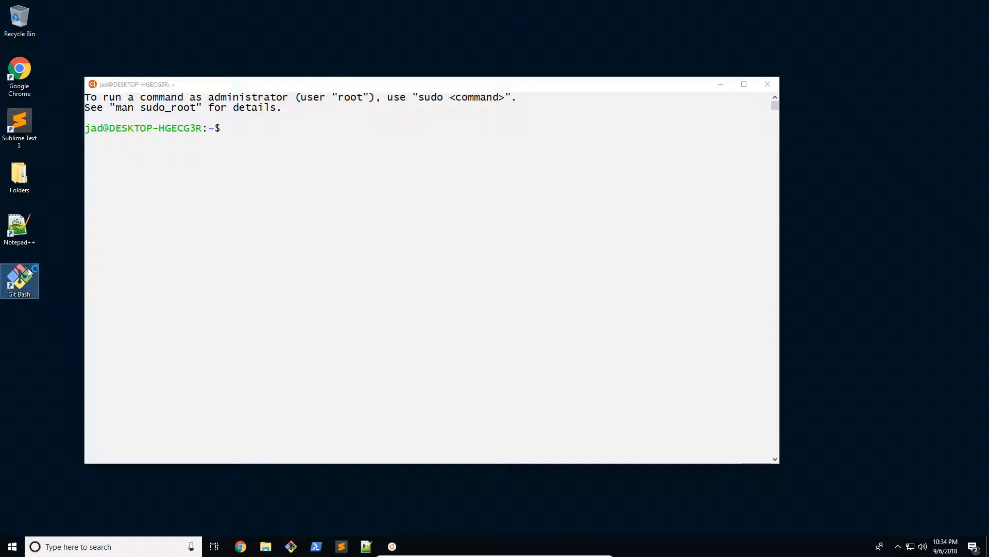
drag(80, 39, 413, 156)
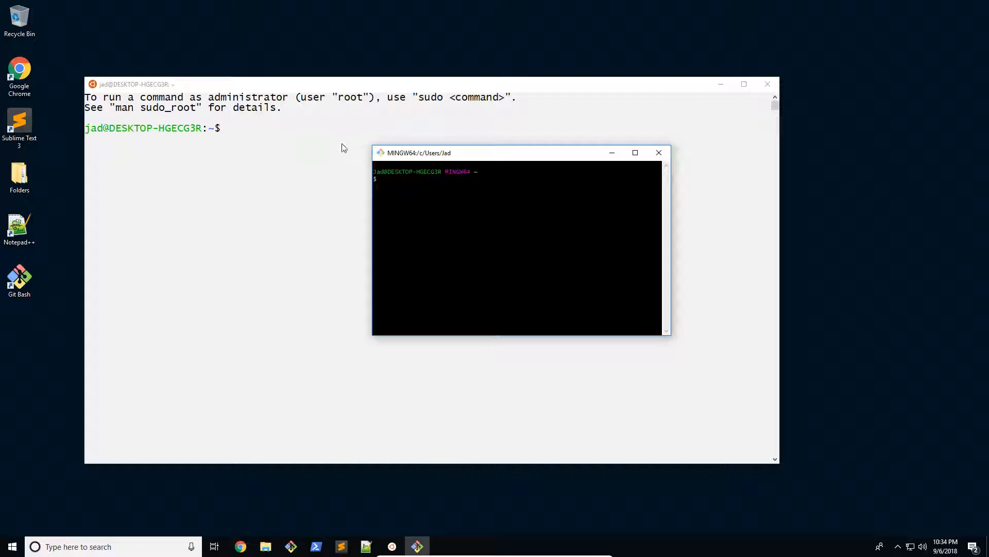
click(211, 137)
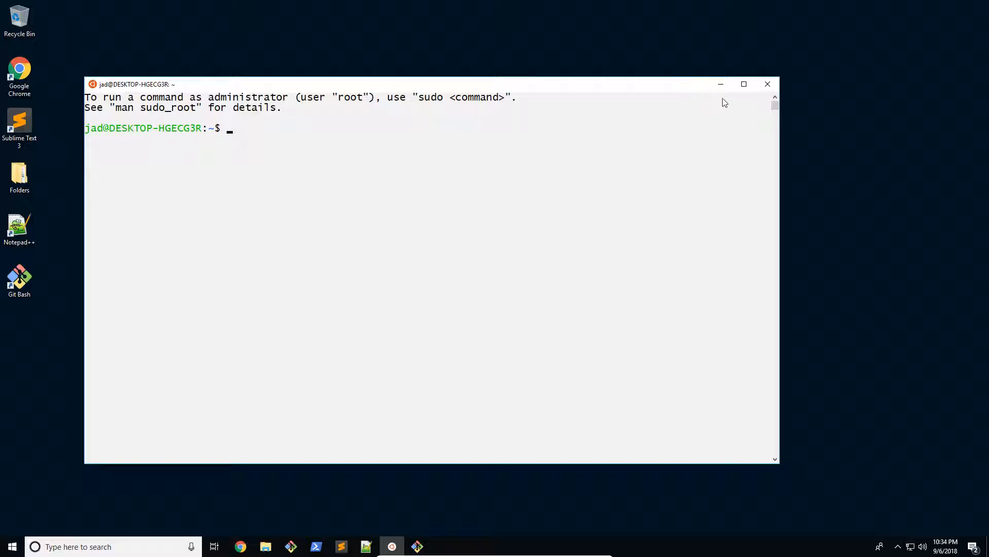
click(771, 85)
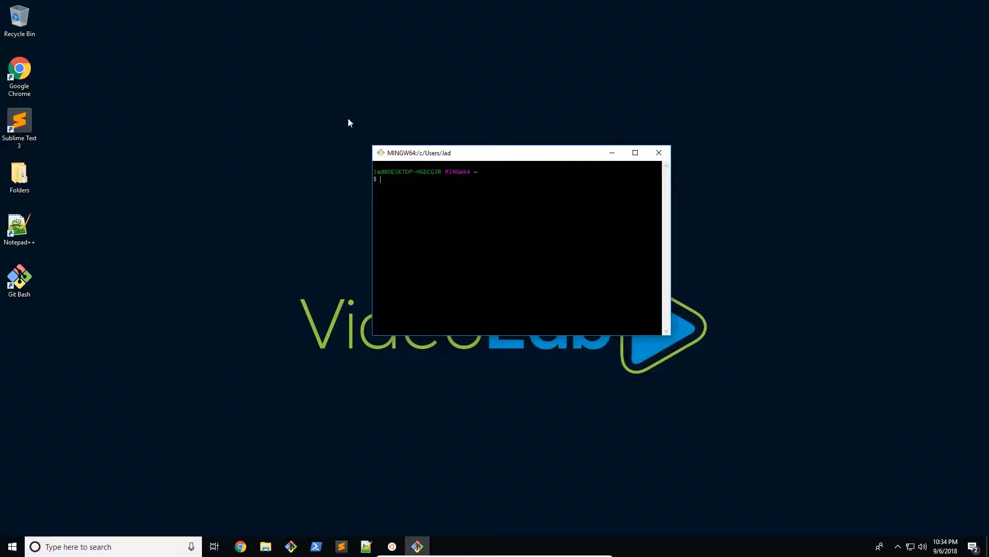
click(659, 152)
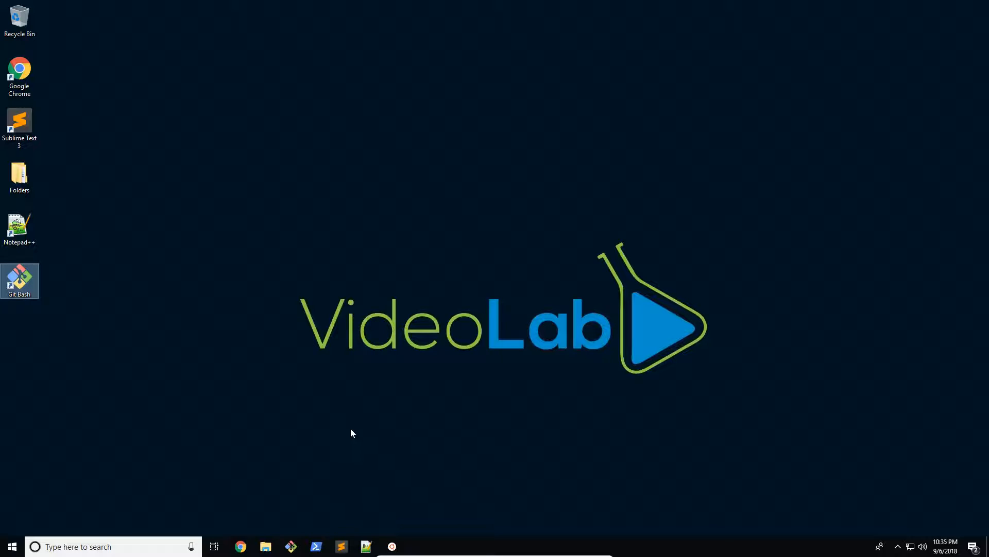
Switch to Google Chrome, search Google for "git" and open the official git-scm.com site
click(240, 547)
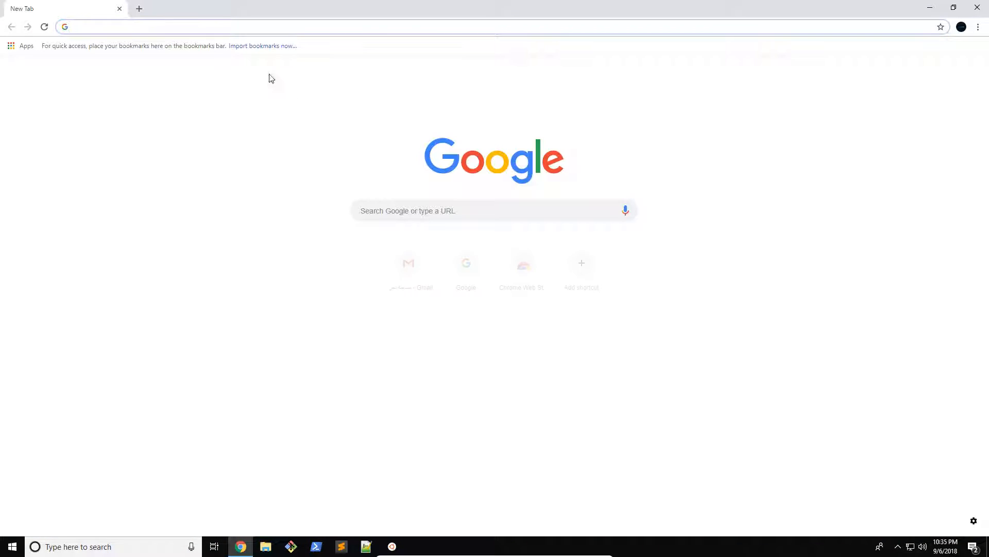
text(git)
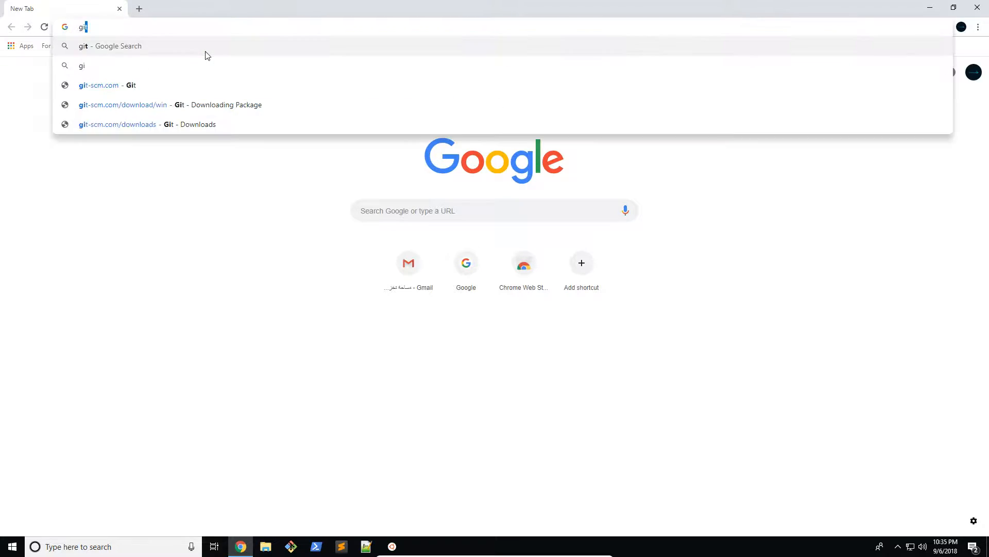
key(Return)
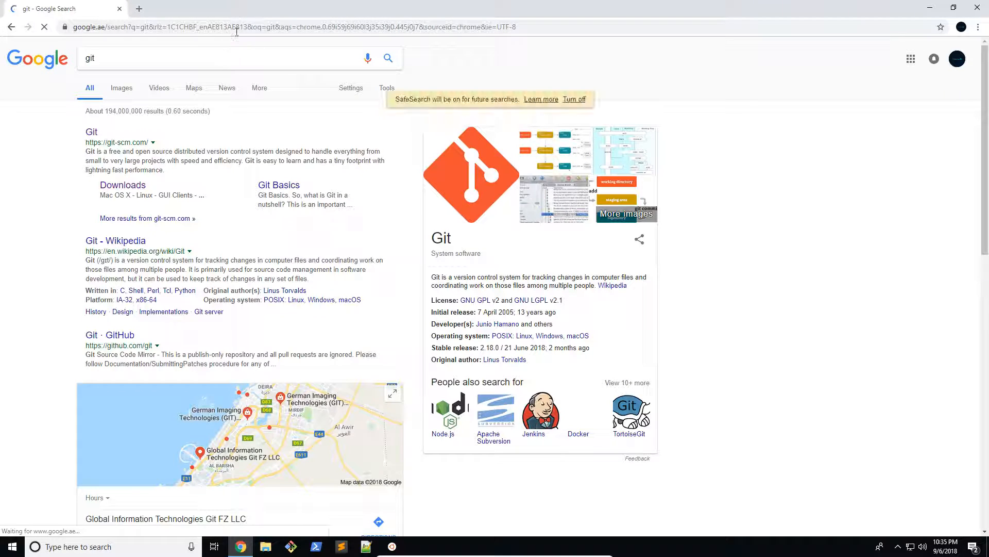
click(92, 132)
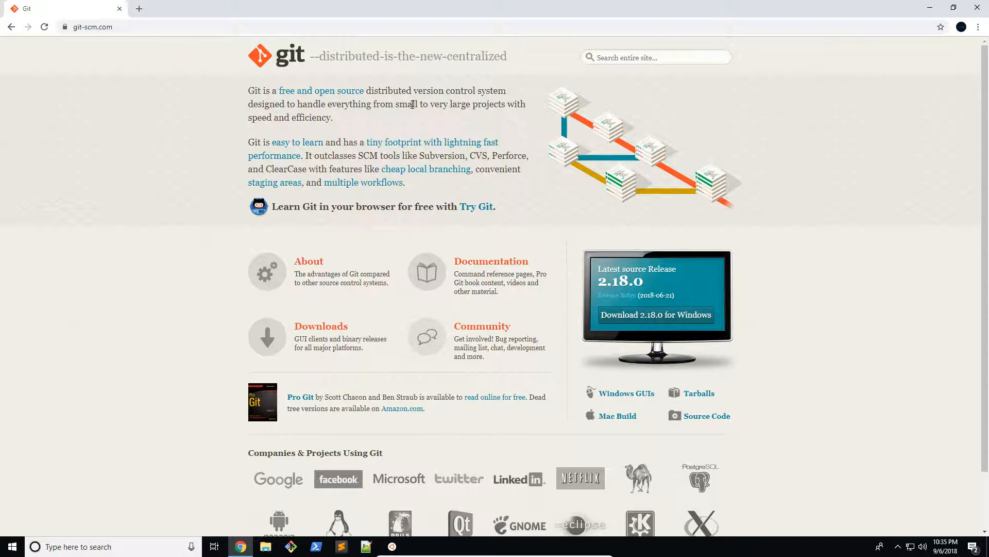
Look over the Git home page and open its Downloads page
scroll(594, 132, down, 2)
scroll(268, 298, up, 2)
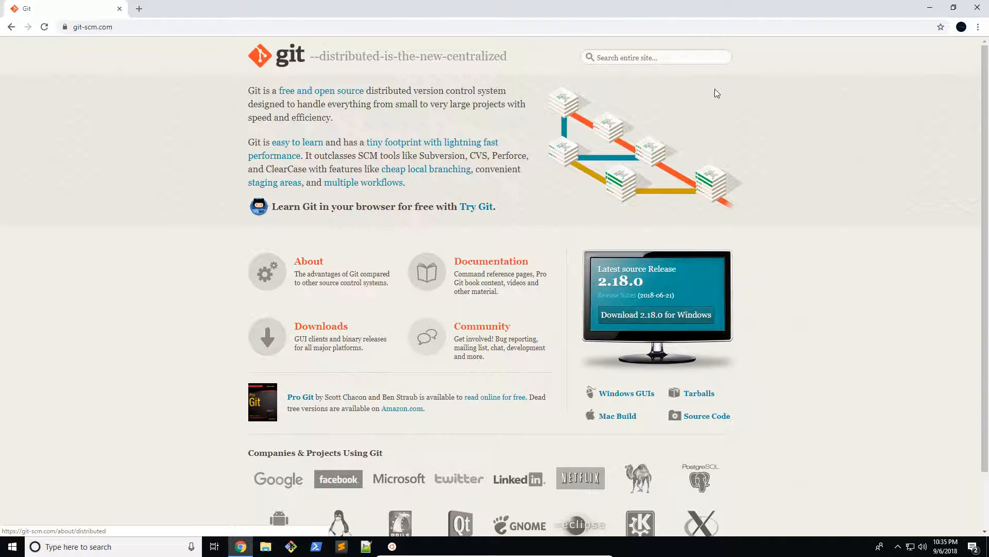
click(315, 329)
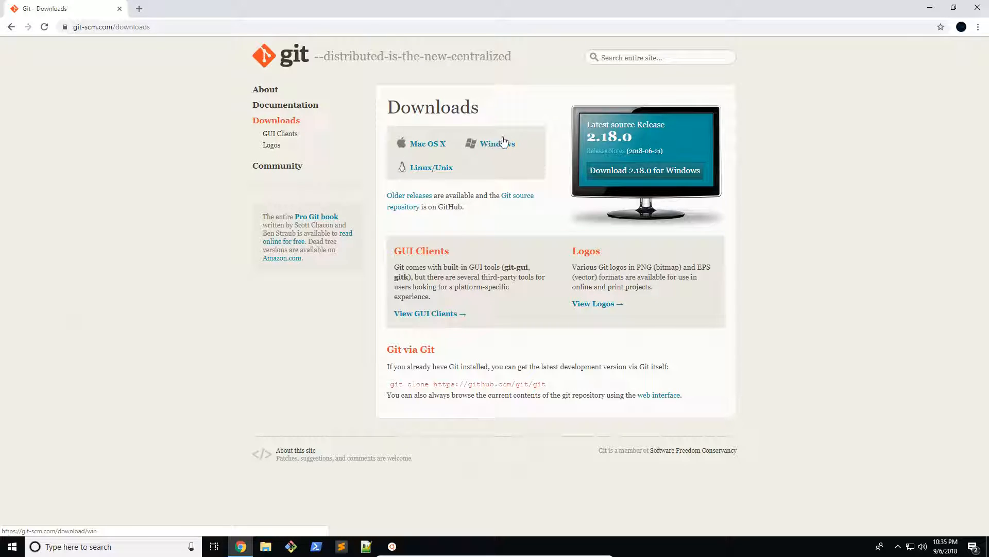
Run the downloaded Git-2.18.0-64-bit.exe installer from Chrome's download history, allow it to make changes, and continue to component selection
click(984, 27)
click(906, 97)
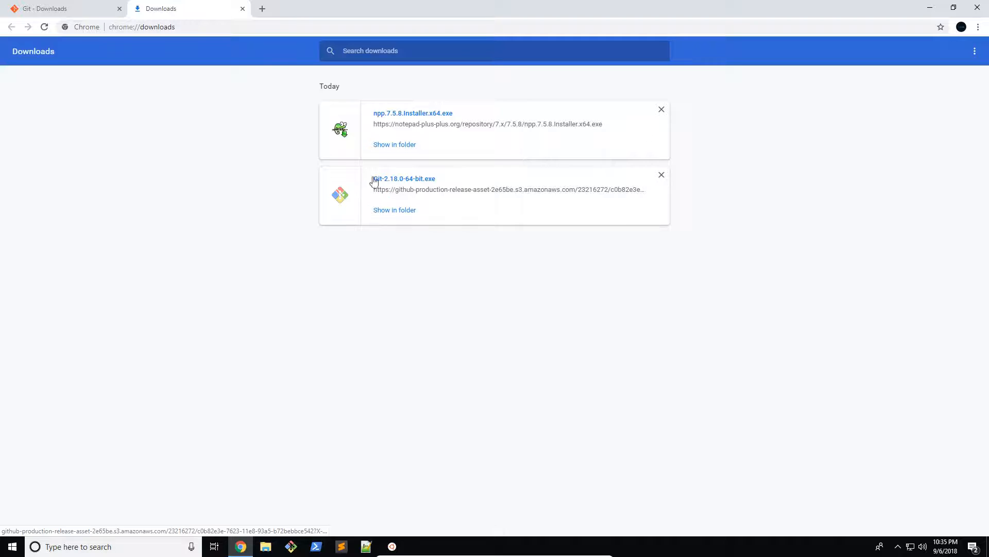
click(103, 10)
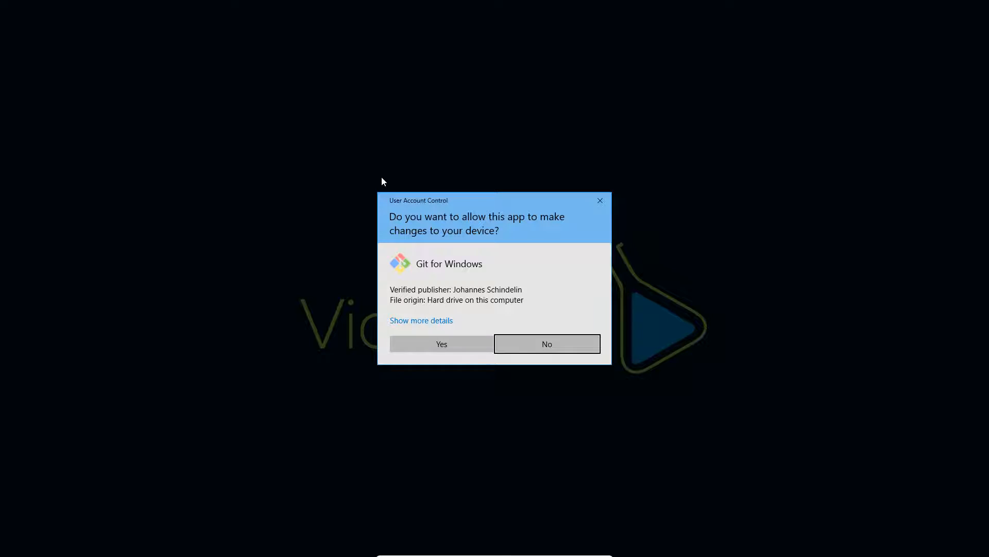
click(445, 339)
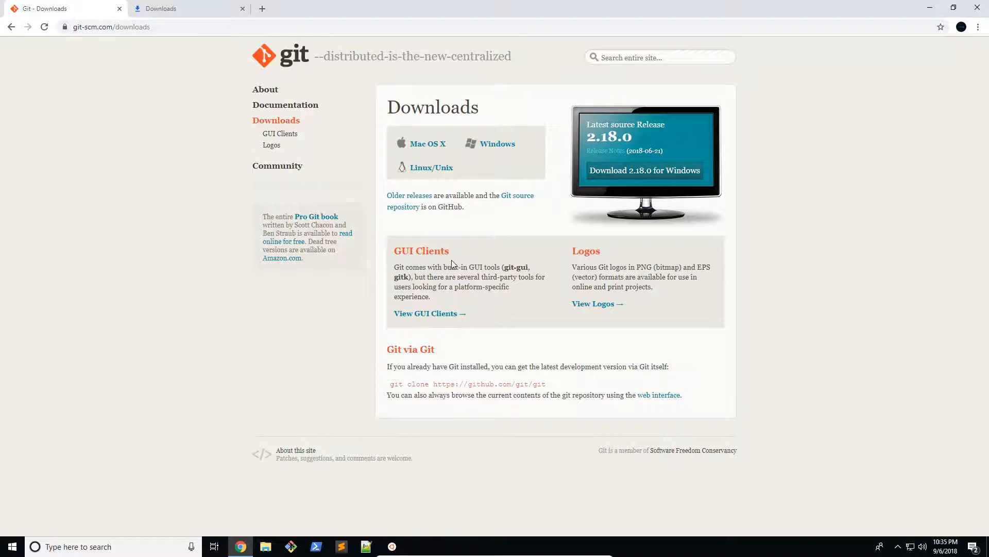
drag(407, 174, 375, 169)
click(517, 349)
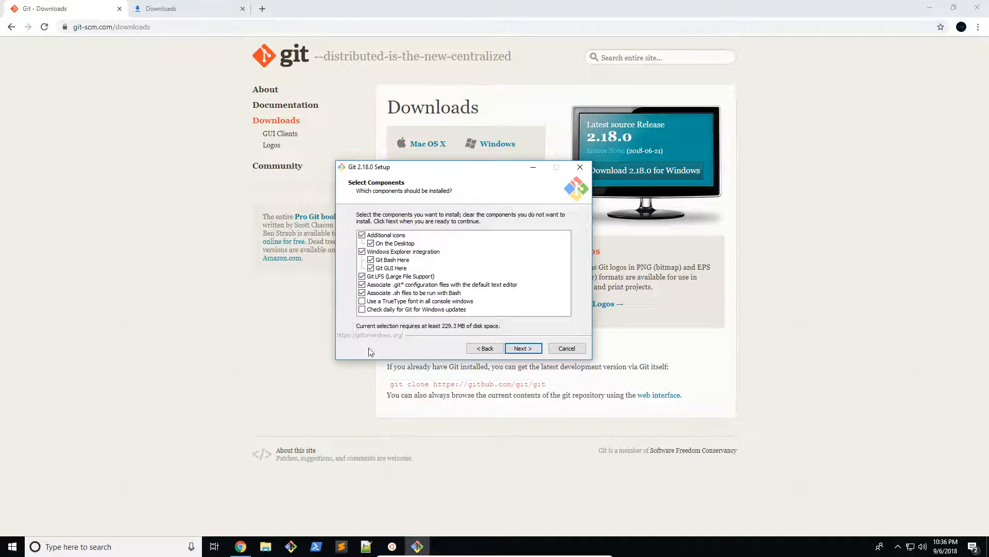
Accept the default components and choose Notepad++ as Git's default editor in the setup wizard
click(517, 349)
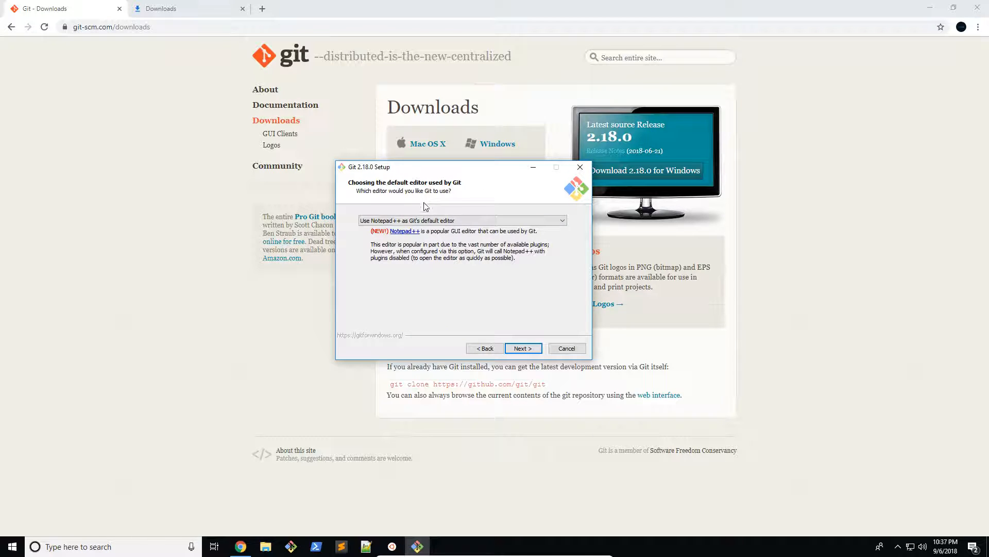
click(420, 221)
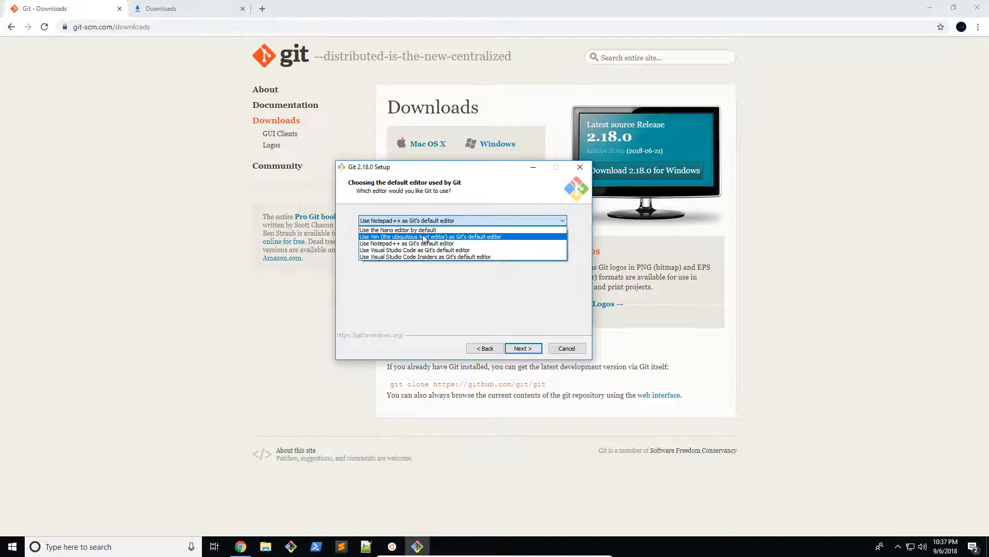
click(427, 243)
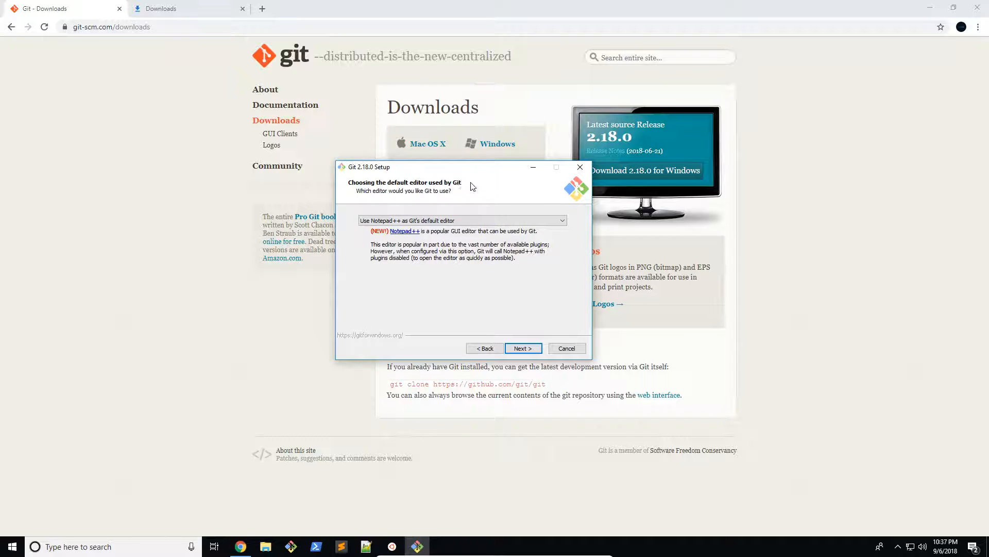
click(457, 221)
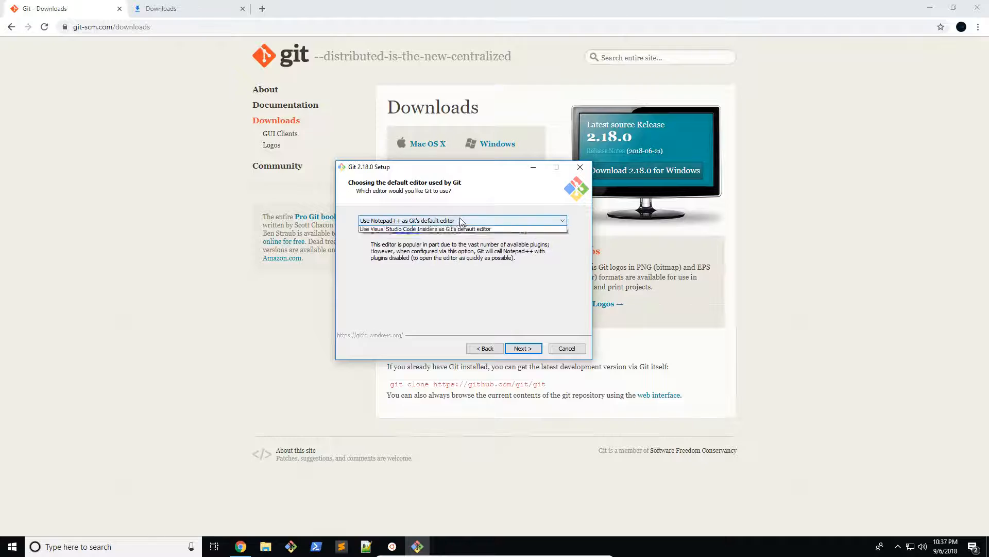
click(425, 244)
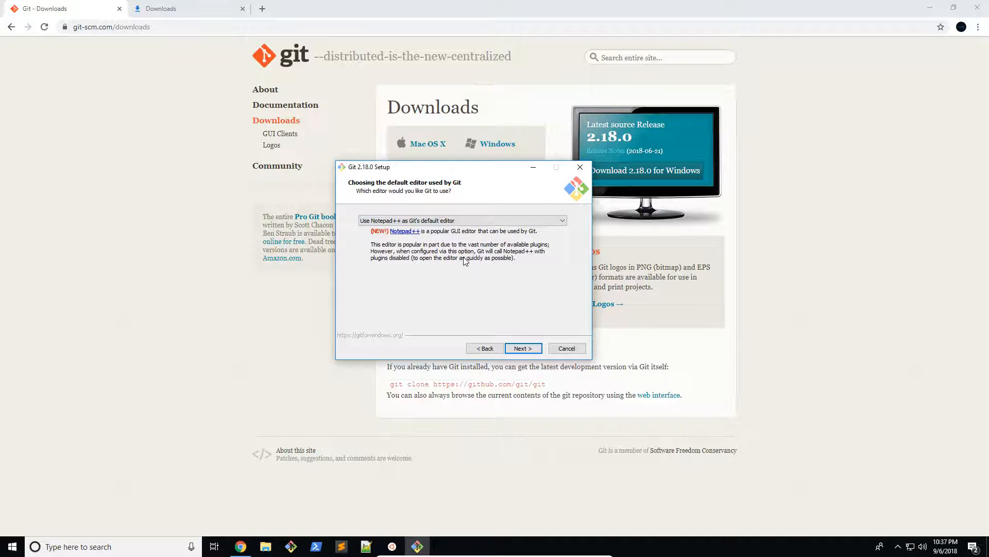
click(464, 221)
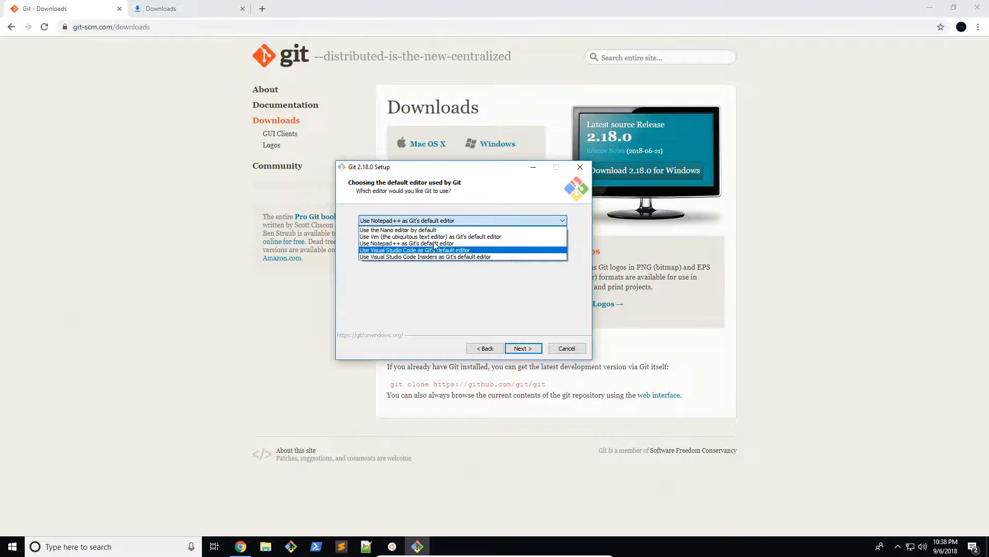
click(432, 243)
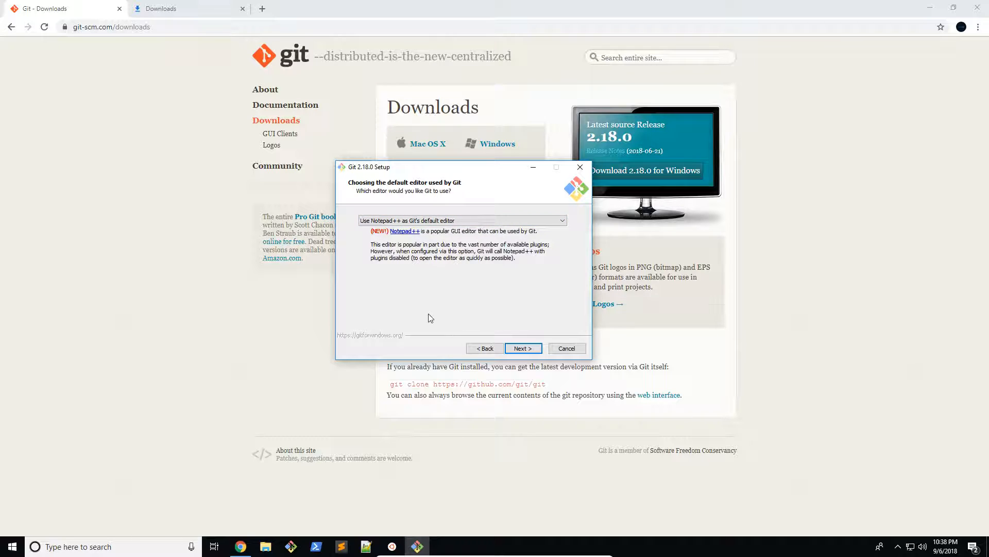
click(521, 349)
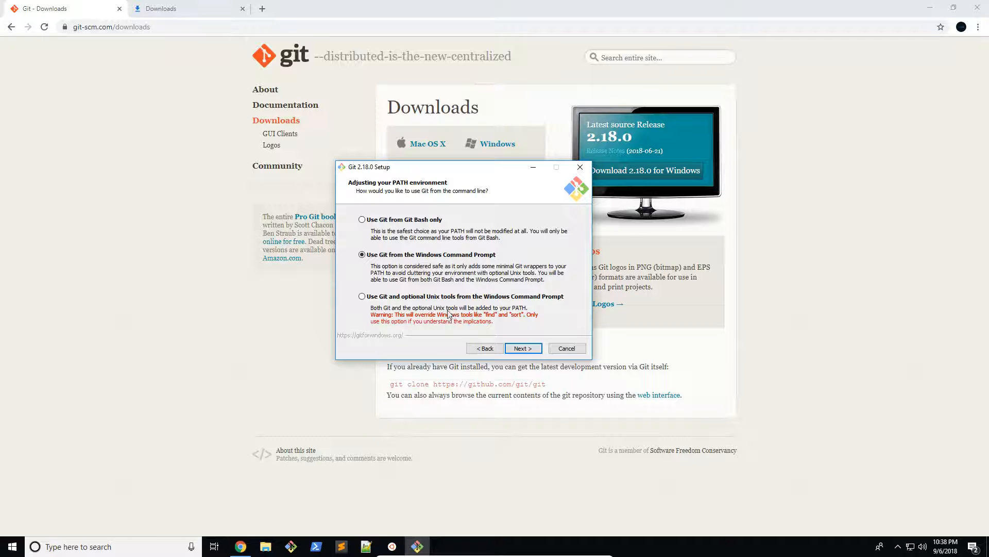
Open Windows PowerShell to view its command line, and close it
click(320, 545)
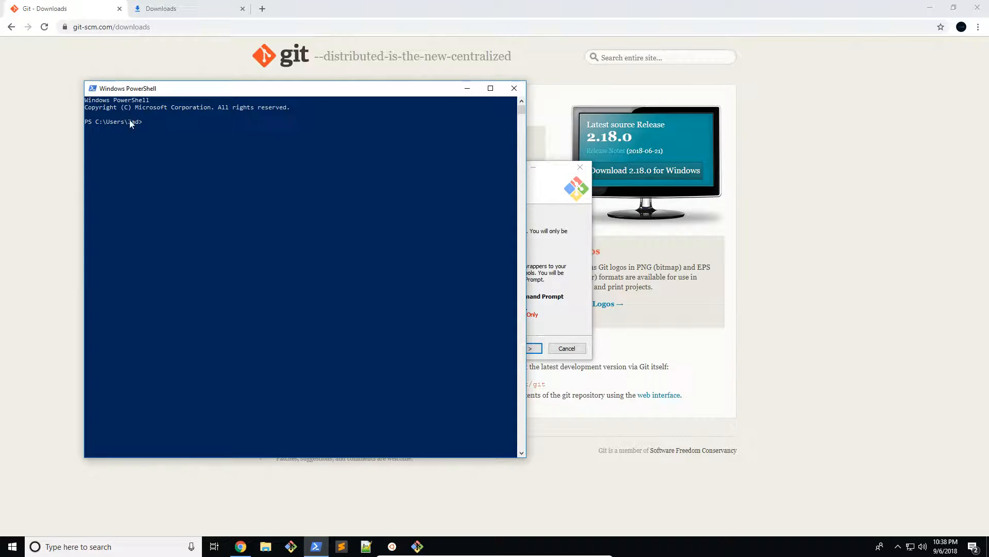
drag(155, 88, 194, 85)
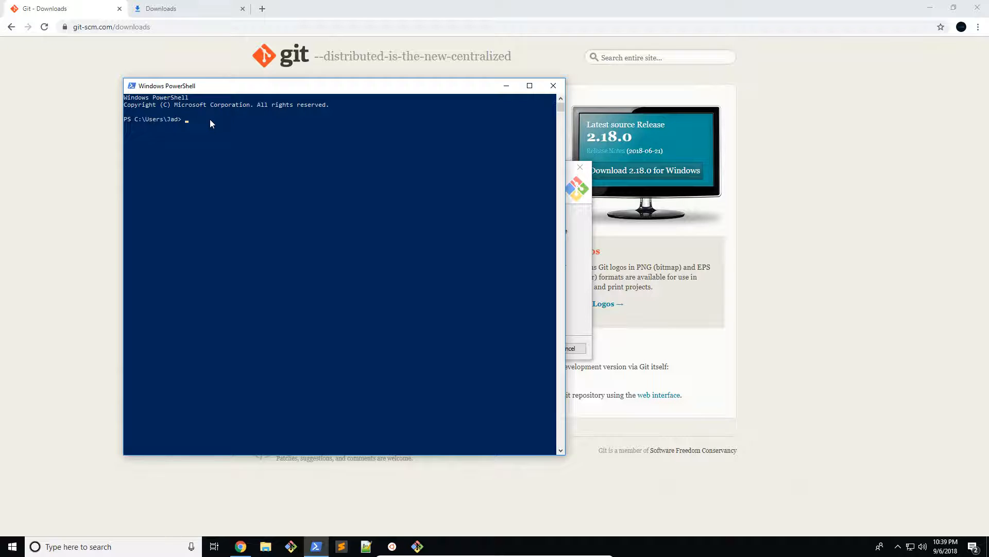
click(554, 86)
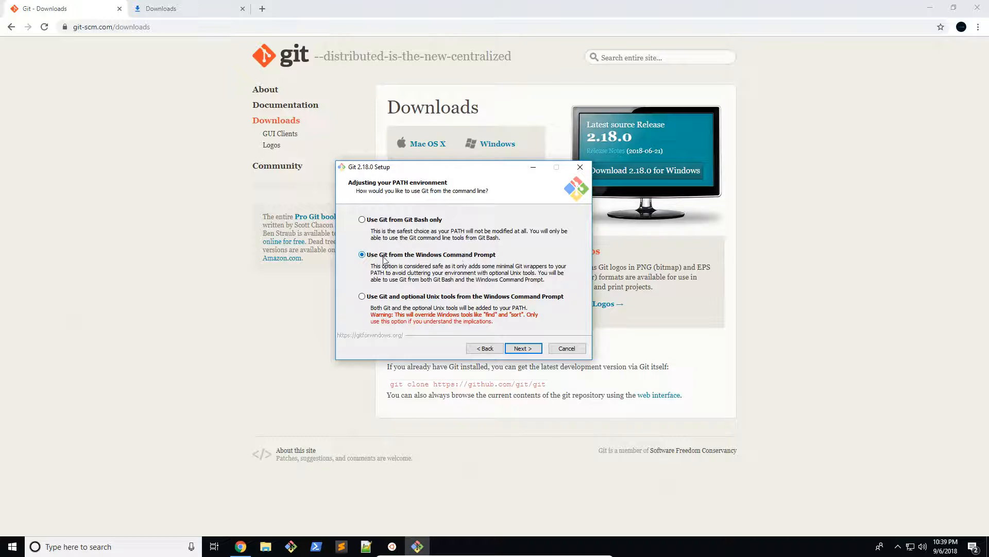
Accept Git from the Windows Command Prompt, the OpenSSL library, Windows-style checkout with Unix-style commits, and MinTTY in the setup
click(524, 349)
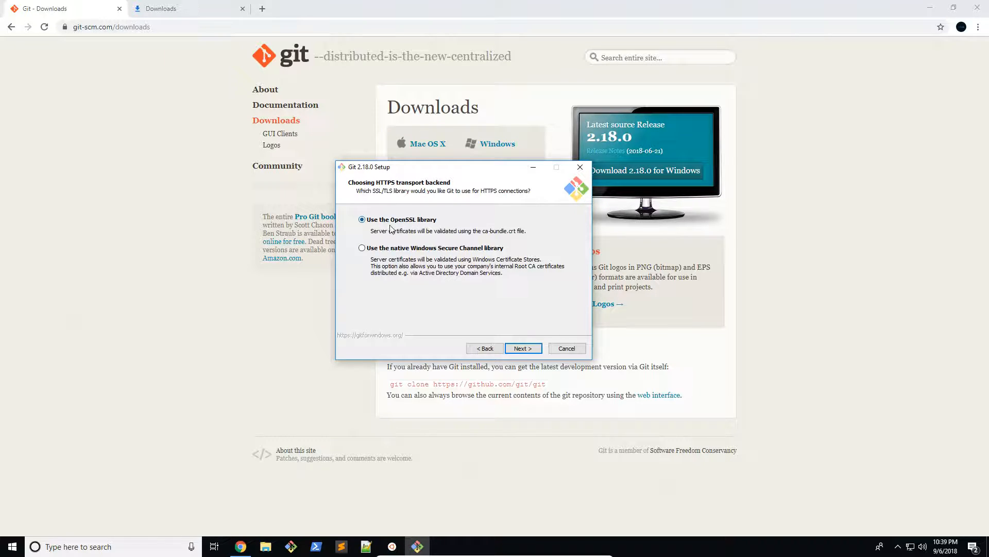
click(521, 348)
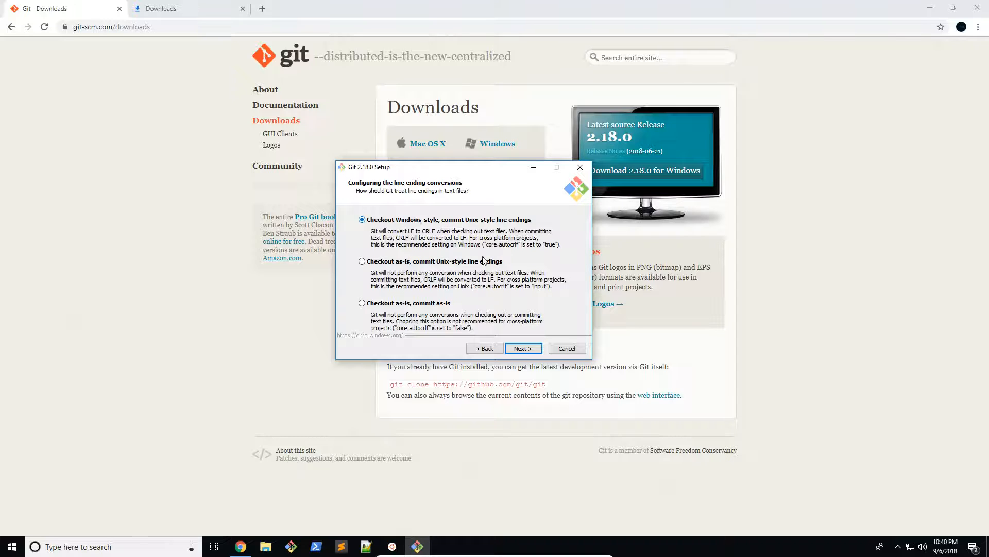
click(522, 349)
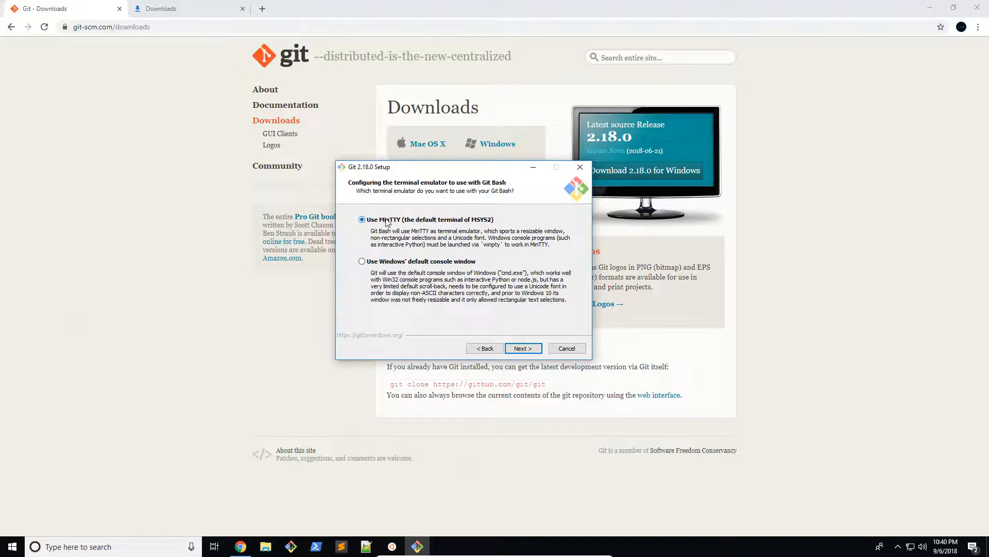
click(522, 348)
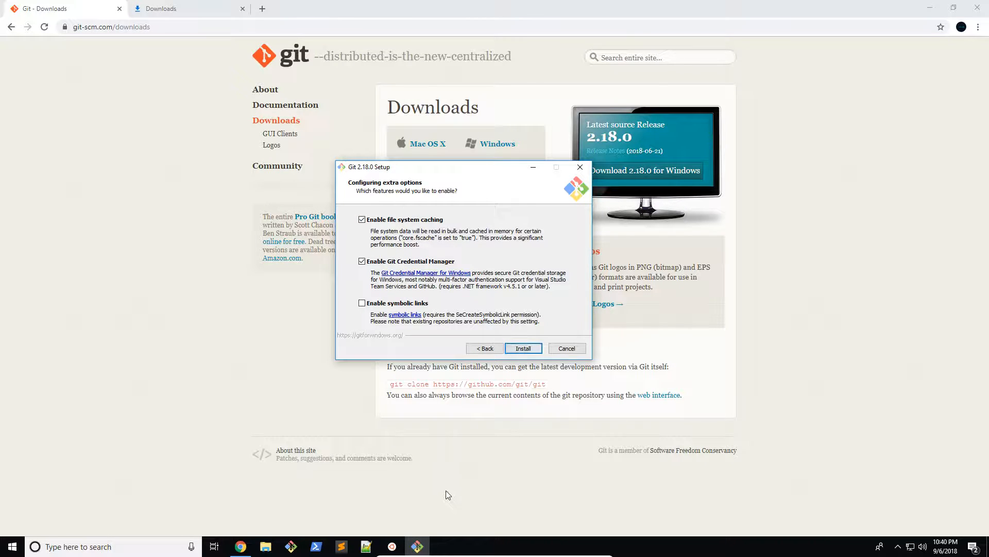
Exit the Git setup without installing
click(581, 167)
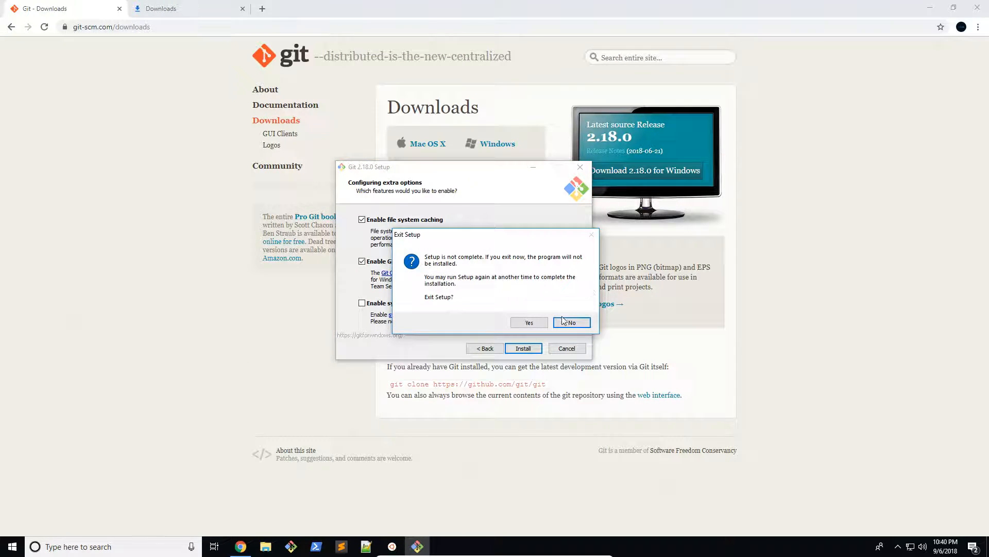
click(529, 322)
Minimize the browser and launch Git Bash from the desktop
click(930, 8)
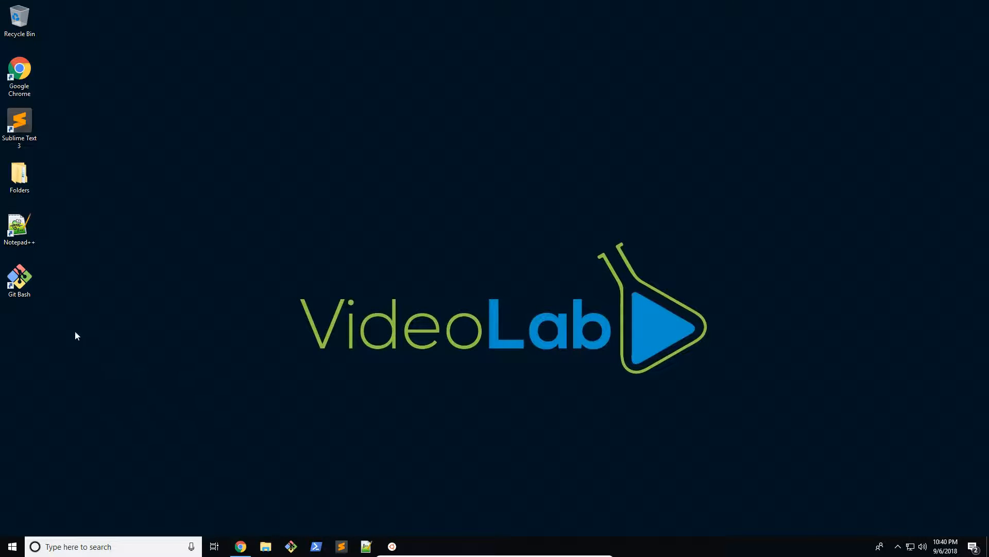
double_click(27, 292)
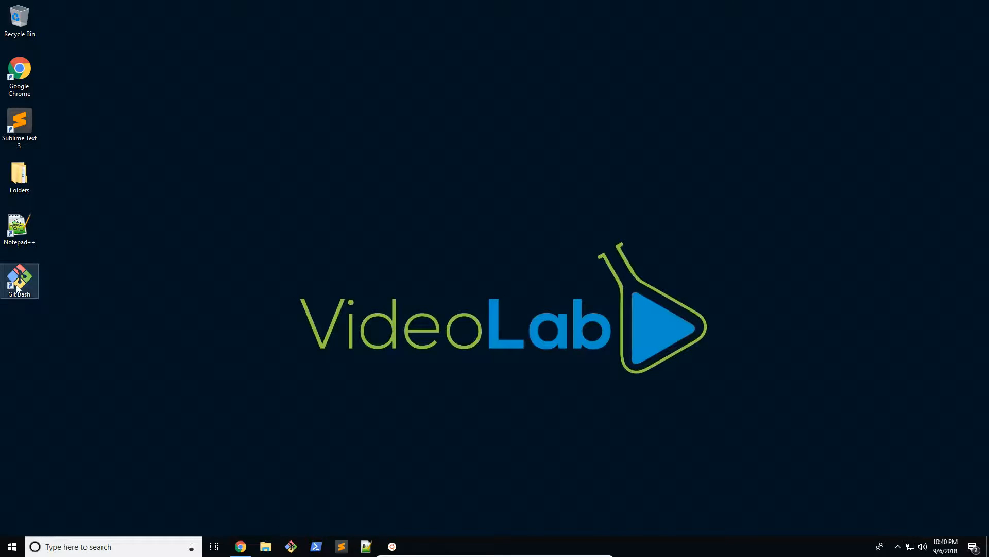